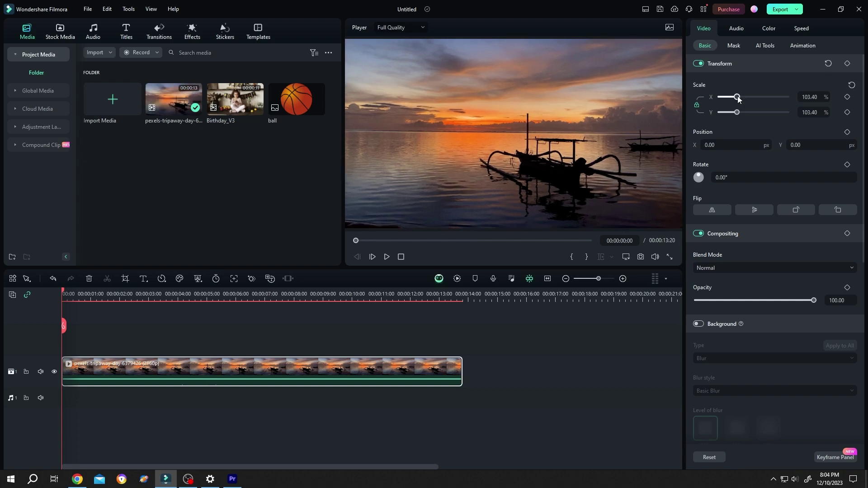
drag(738, 98, 745, 98)
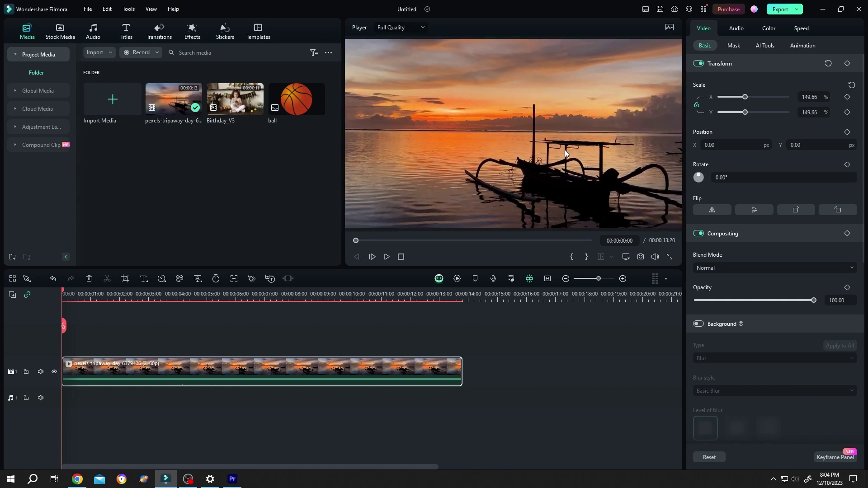
drag(76, 294, 48, 322)
click(852, 86)
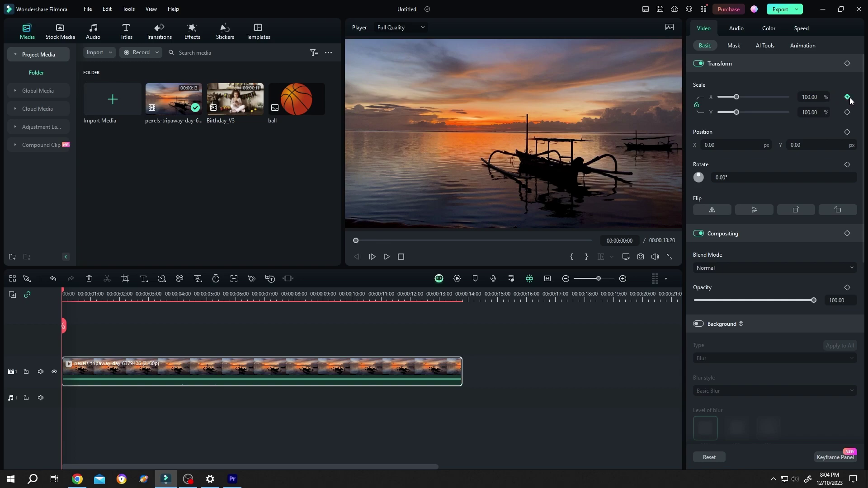
Step: Keyframe the sunset clip's scale at 100% on its first frame and at about 182% at 00:00:03:00
click(848, 97)
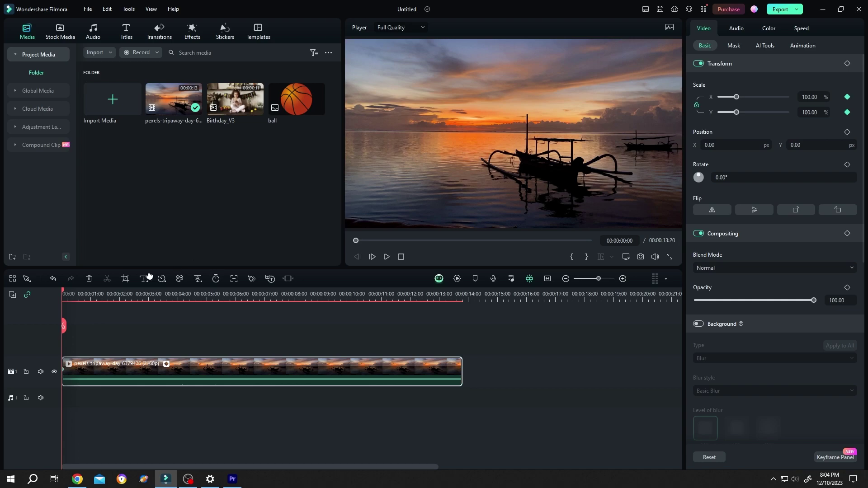
click(129, 293)
mouse_move(130, 294)
mouse_down()
mouse_move(108, 293)
mouse_move(149, 296)
mouse_up()
drag(736, 97, 750, 97)
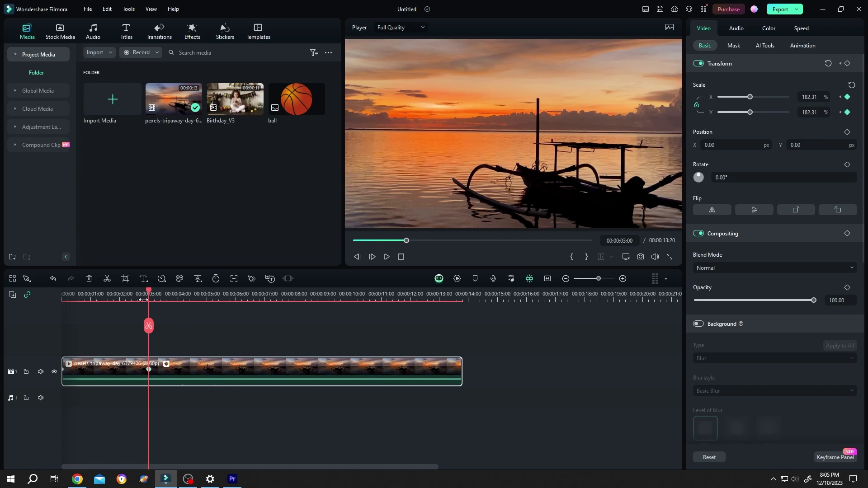
Step: Add a third scale keyframe at 00:00:04:14 and shrink the clip to about 41%
drag(150, 289, 194, 299)
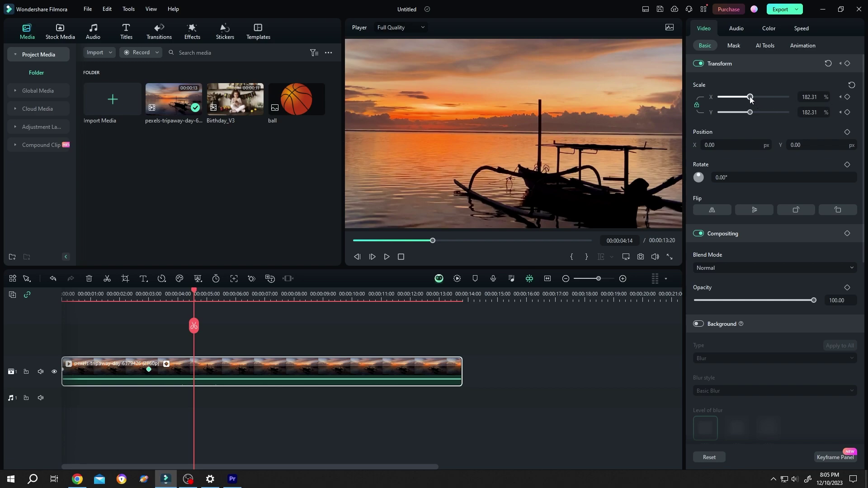
click(848, 98)
drag(750, 96, 728, 103)
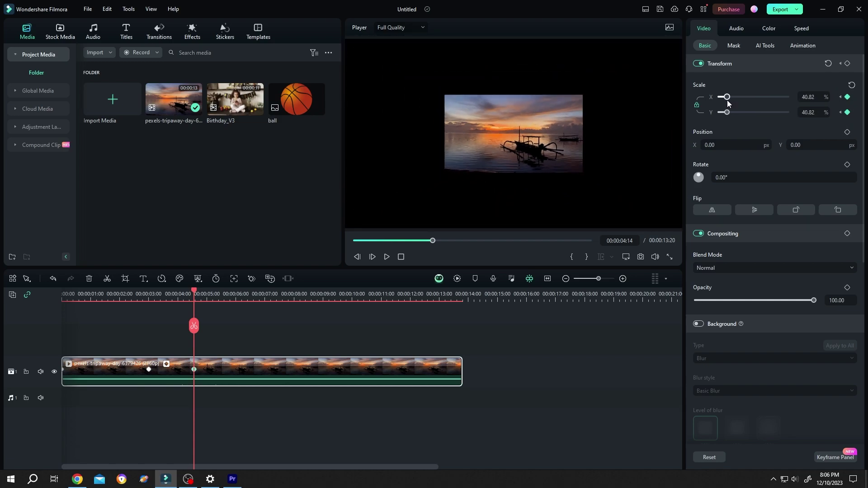
Step: Play the clip's scale animation from the start and check each of its keyframes
drag(194, 294, 63, 294)
key(space)
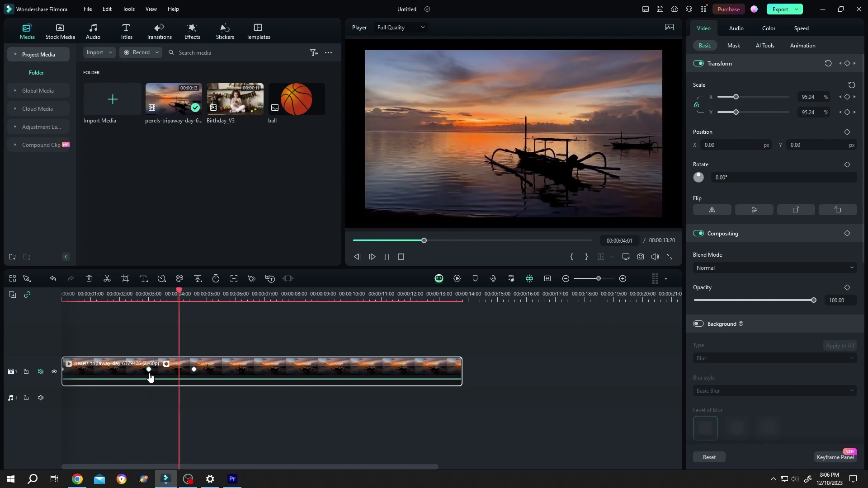
click(194, 370)
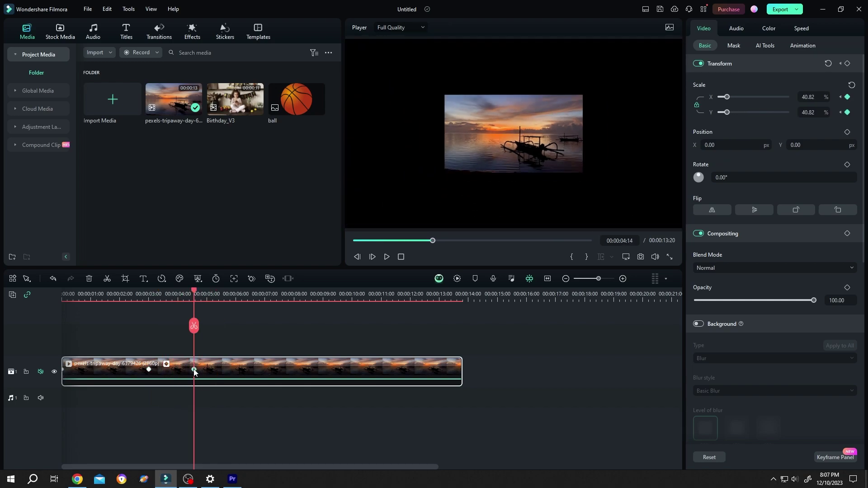
click(148, 371)
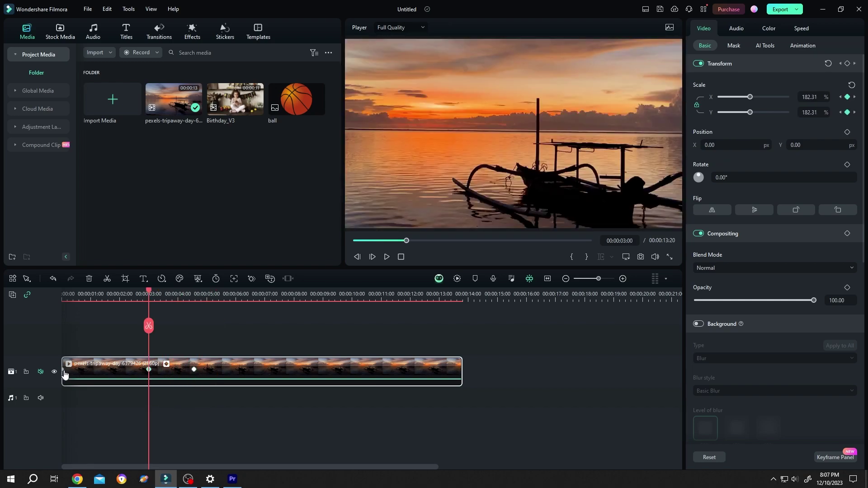
click(65, 371)
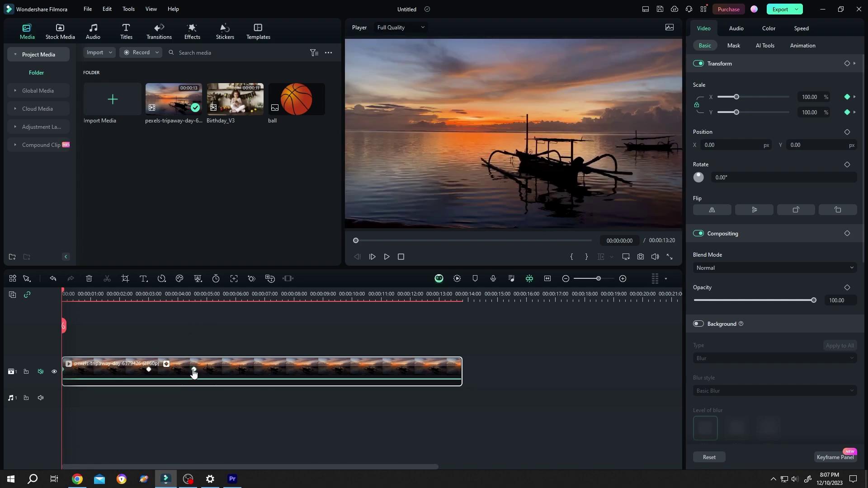
Step: Move the clip's last scale keyframe to about 00:00:06:24 and go back to the middle keyframe
click(194, 369)
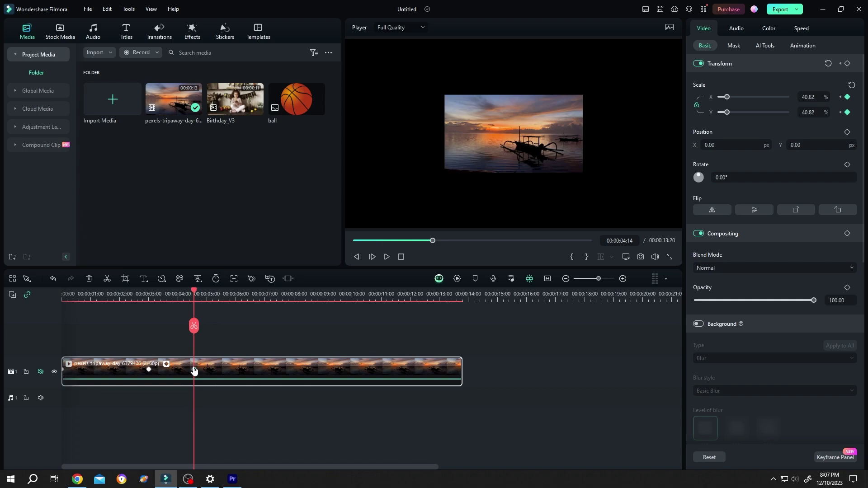
drag(194, 370, 265, 376)
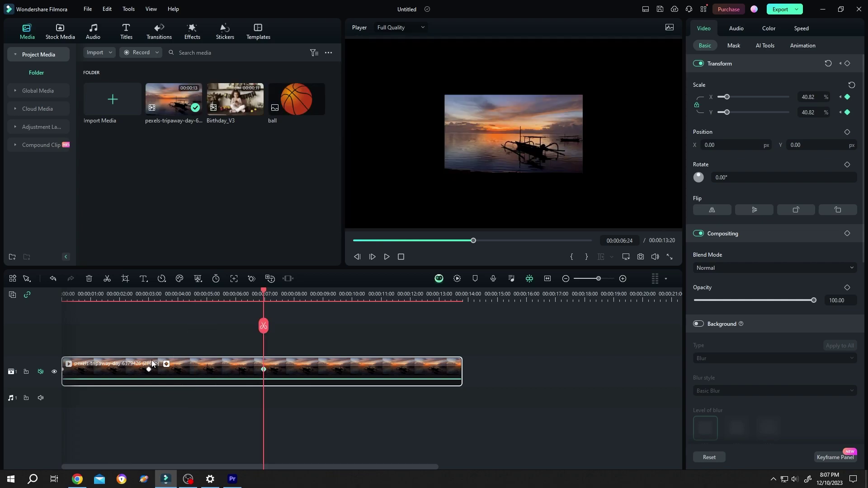
click(149, 370)
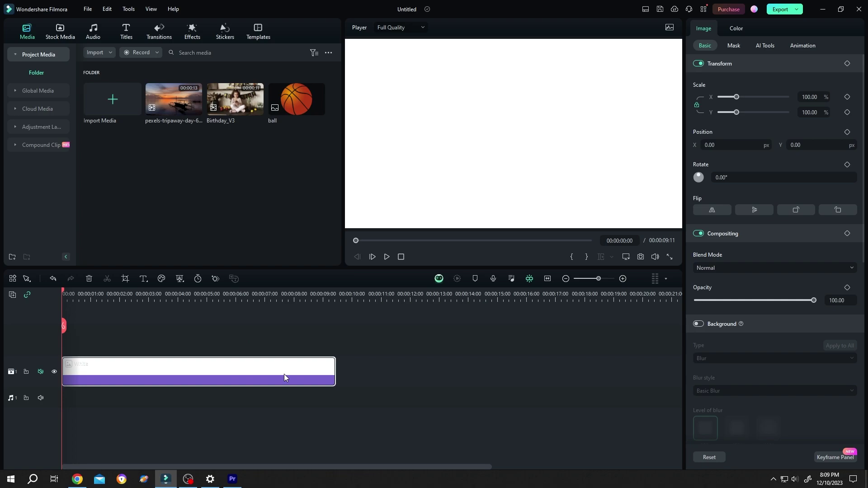
Step: Add the ball image on a track above the white clip, scaled to about 27% and positioned near X -673, Y -193
drag(284, 104, 336, 357)
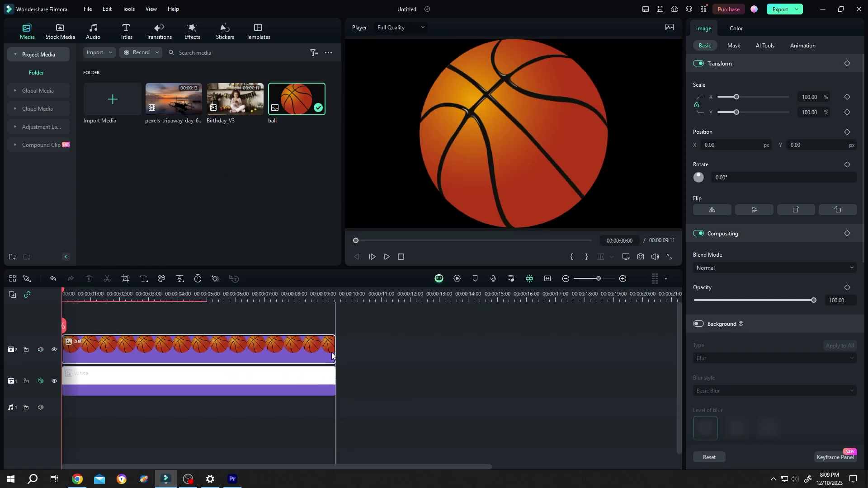
drag(738, 112, 724, 114)
drag(506, 129, 388, 163)
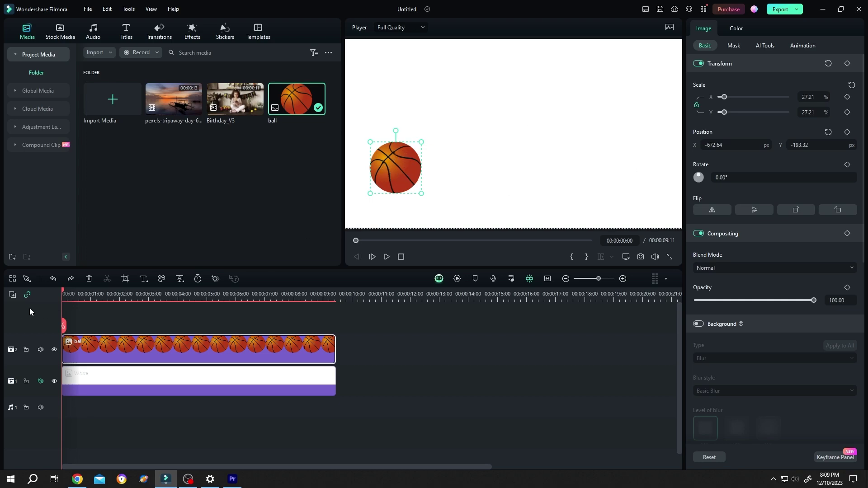
Step: Add a position keyframe to the ball clip at 00:00:01:00
click(93, 296)
drag(91, 292, 90, 294)
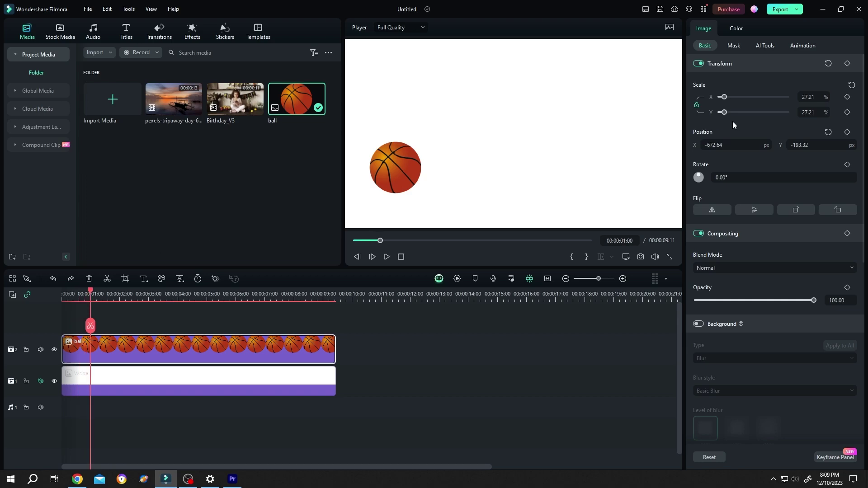
click(847, 132)
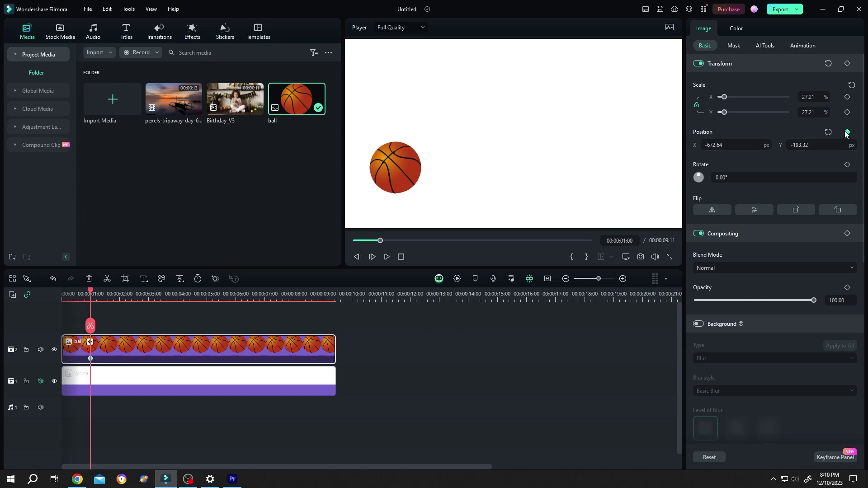
Step: Add a position keyframe at 00:00:04:00 and move the ball across the frame to about X 634, Y -211
drag(92, 290, 177, 296)
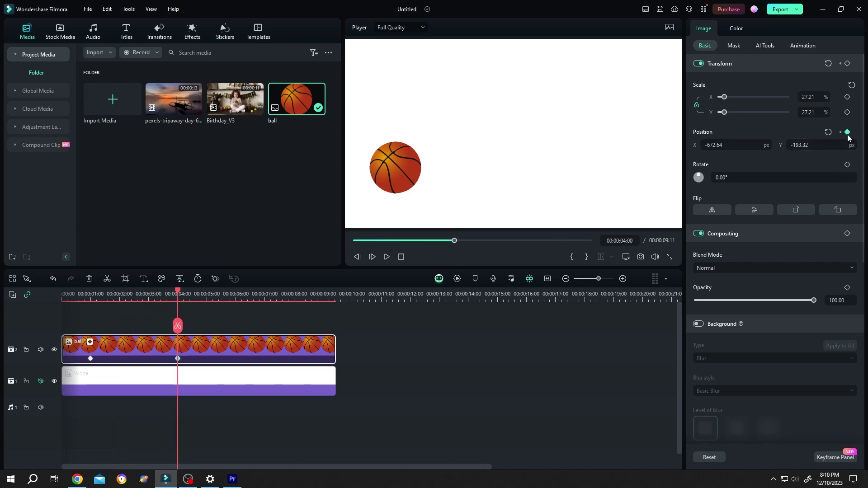
click(395, 167)
drag(395, 167, 633, 171)
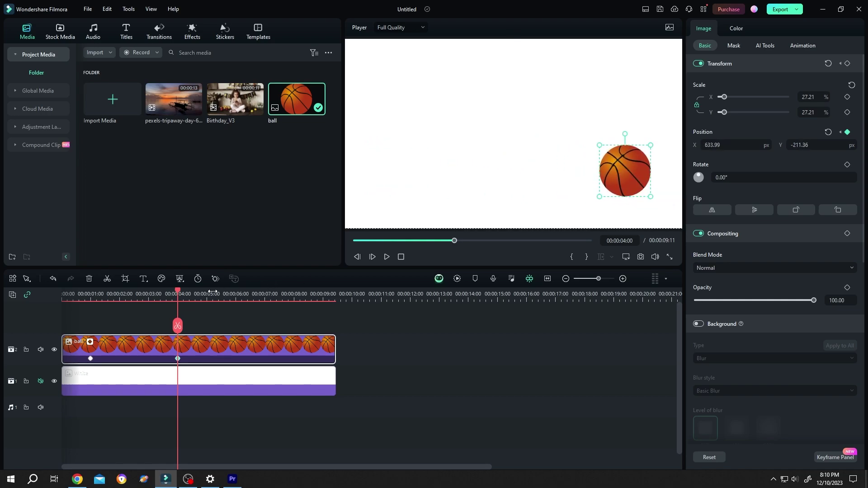
Step: Play the ball's position animation from just before its first keyframe
drag(177, 290, 86, 315)
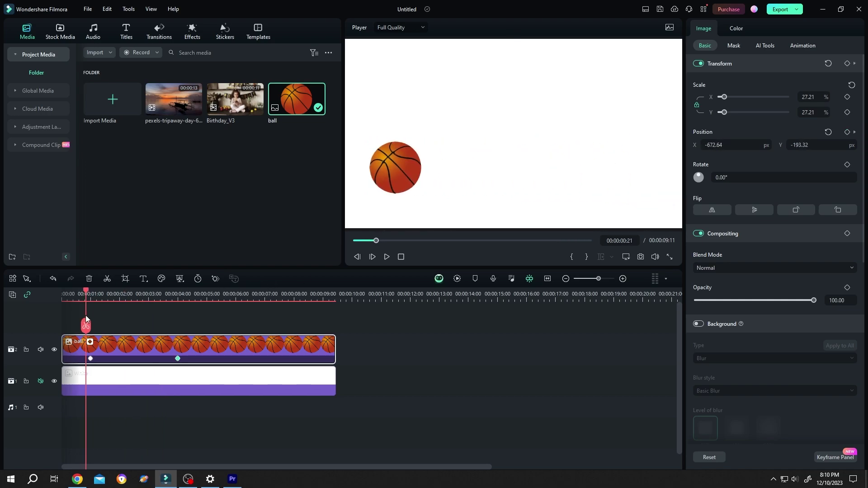
key(space)
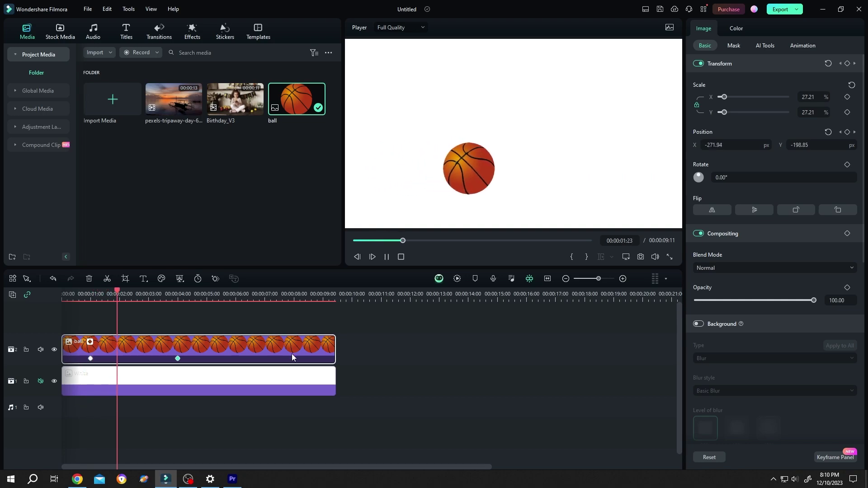
click(155, 348)
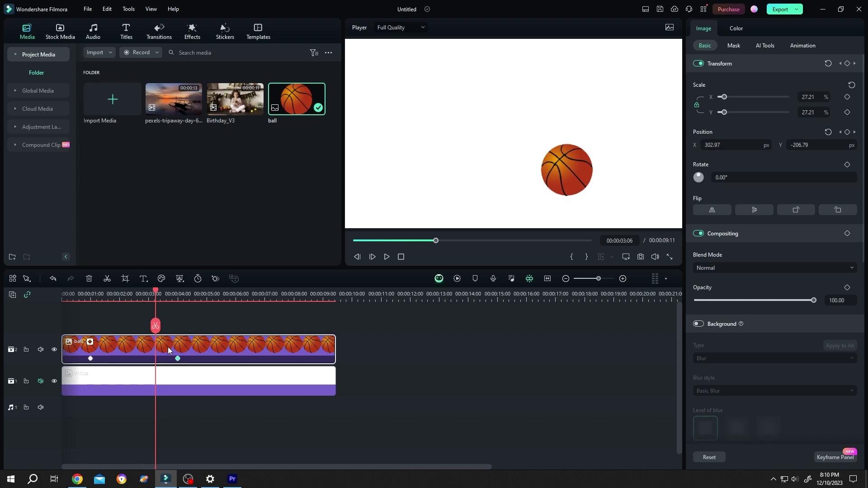
Step: Move the ball's second position keyframe earlier to 00:00:02:15
click(178, 359)
drag(178, 363, 137, 360)
click(137, 359)
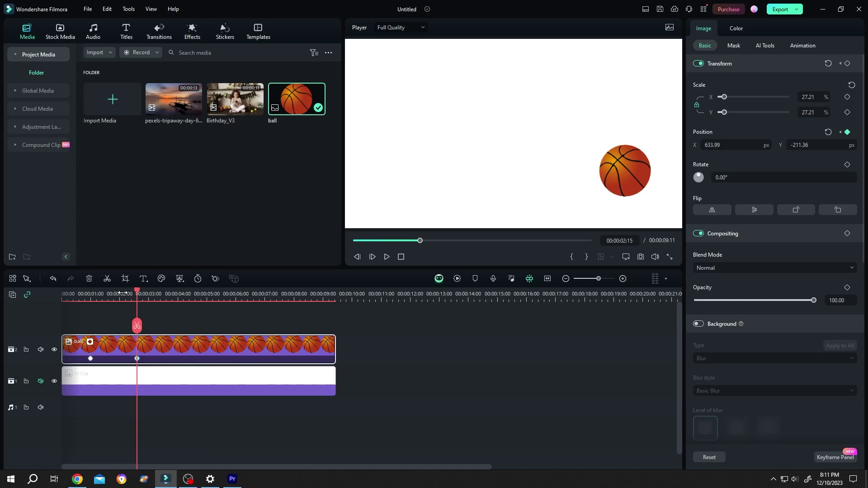
Step: Play back the ball's shortened movement between the two keyframes
click(88, 294)
key(space)
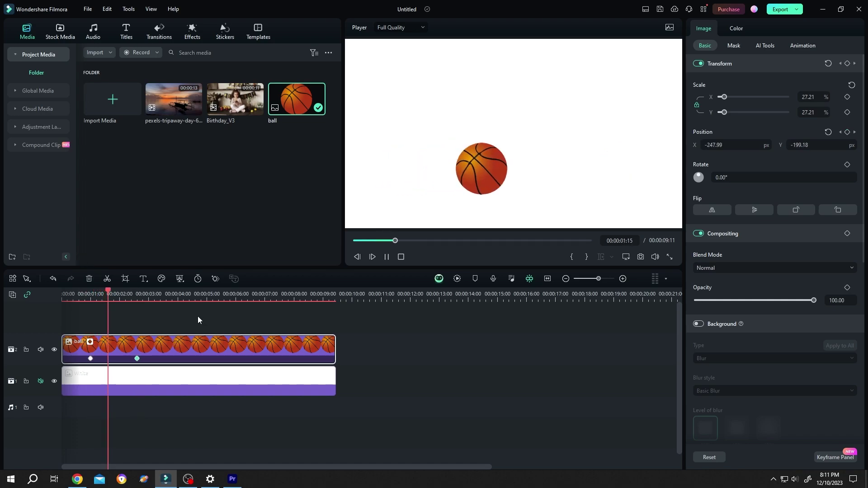
key(space)
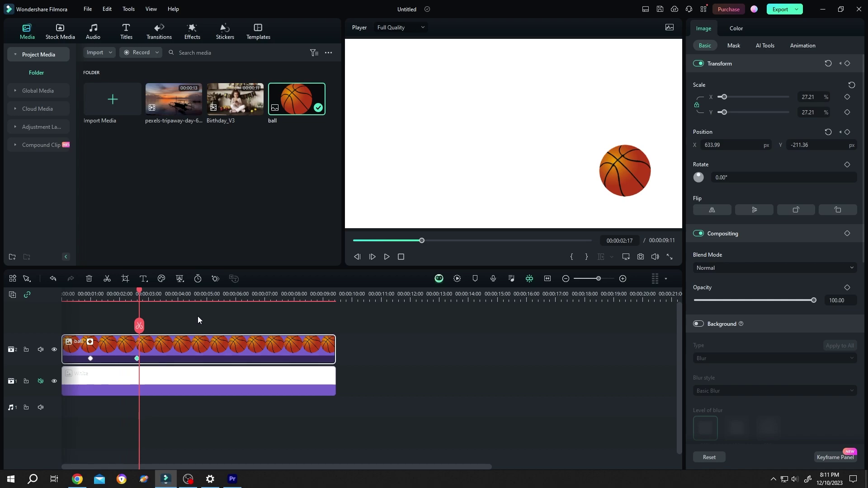
Step: Add a scale keyframe on the ball's first keyframe and enlarge the ball to about 52% at the 00:00:02:15 keyframe
click(90, 359)
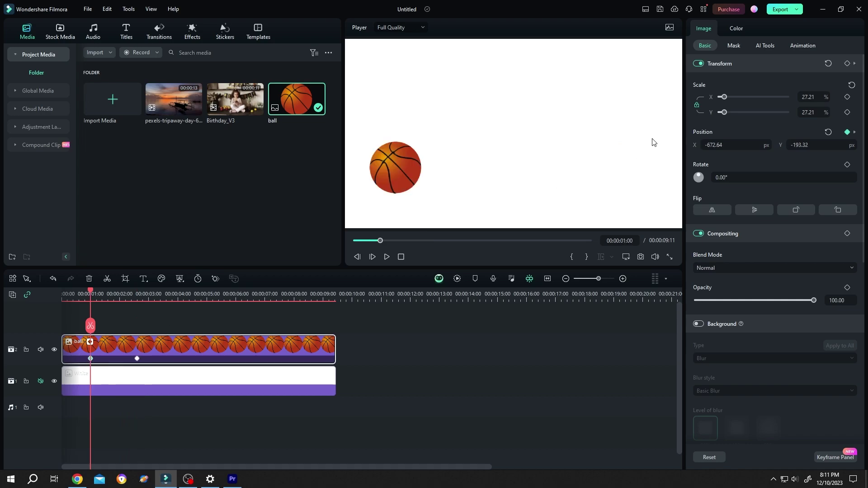
click(848, 97)
click(137, 359)
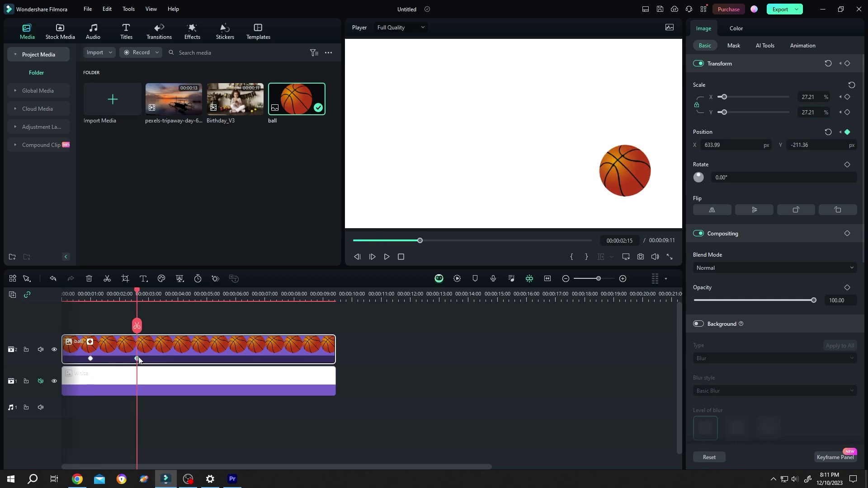
drag(724, 112, 728, 112)
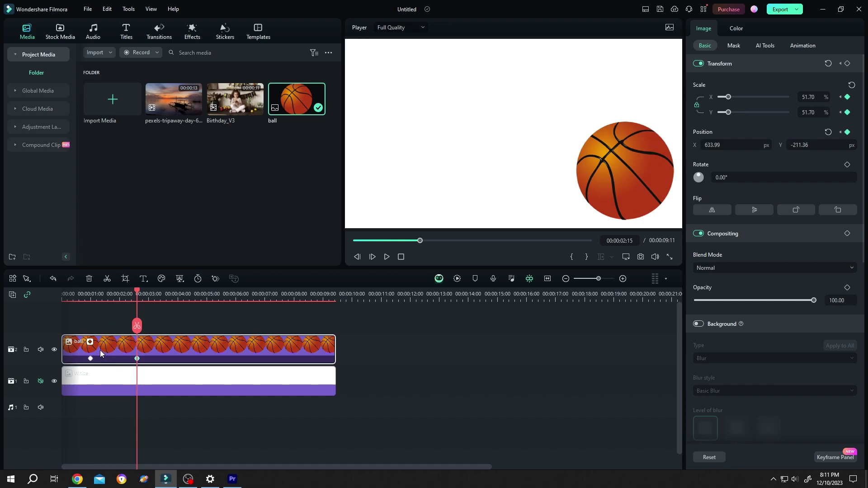
Step: Play back the ball's combined position and scale animation
click(88, 294)
key(space)
key(space)
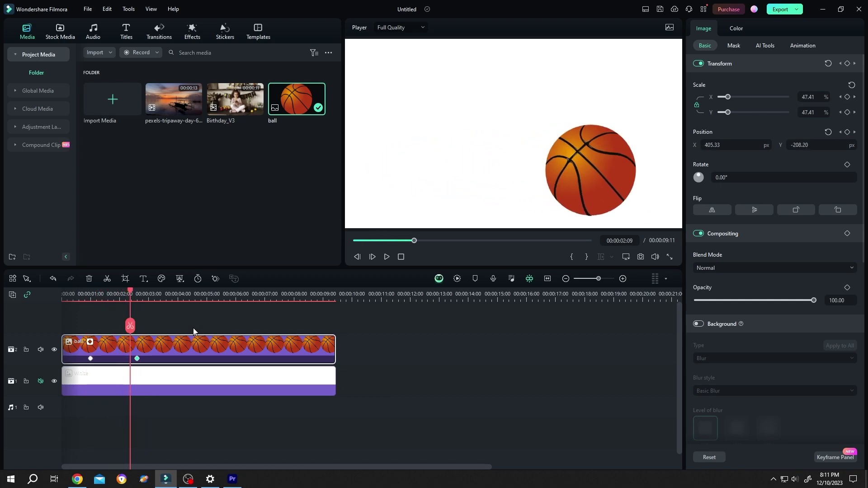
Step: Move the ball's second keyframe to 00:00:03:22 to lengthen the animation
click(137, 359)
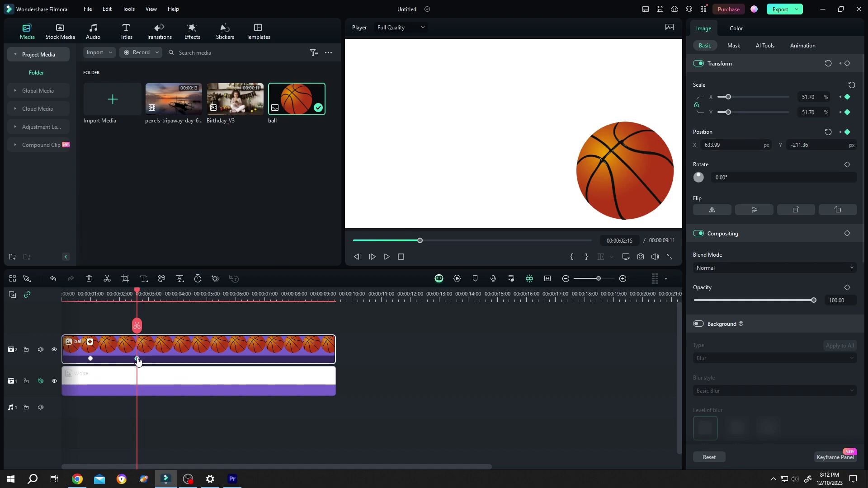
drag(137, 359, 174, 359)
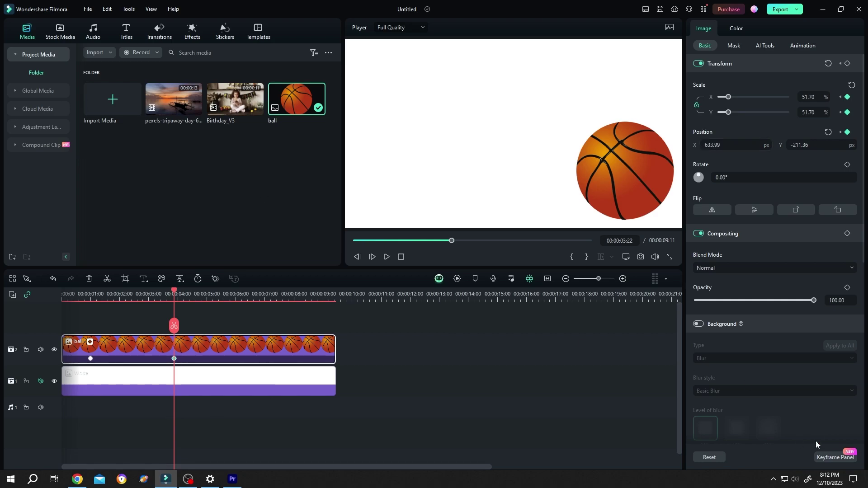
Step: Open the Keyframe Panel for the ball clip and widen it
click(838, 458)
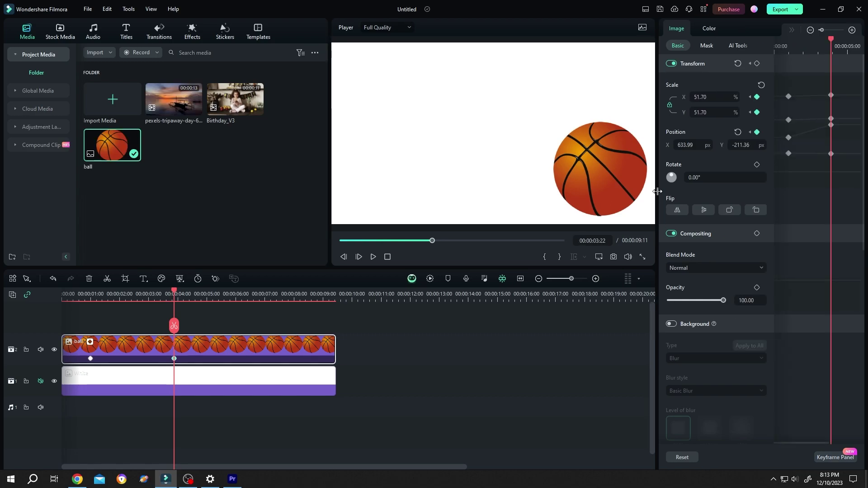
drag(657, 191, 599, 193)
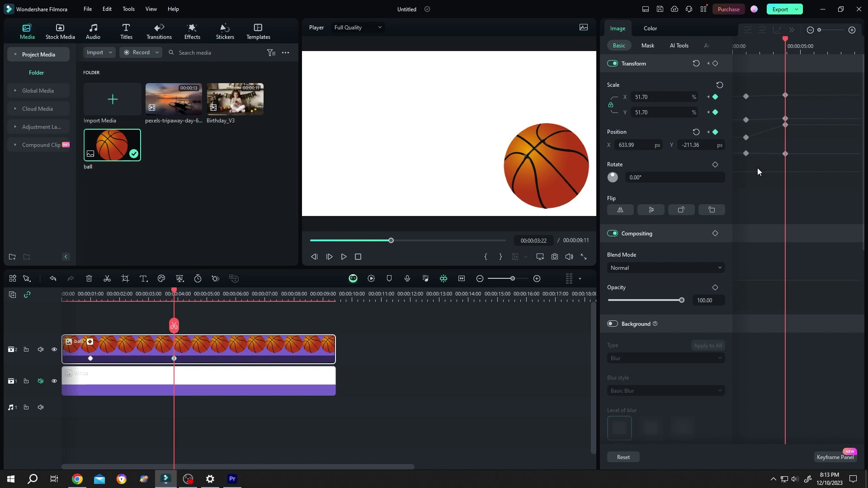
Step: Box-select the ball's position keyframes in the keyframe graph, then try selecting other groups of scale and position keyframes
drag(739, 124, 794, 160)
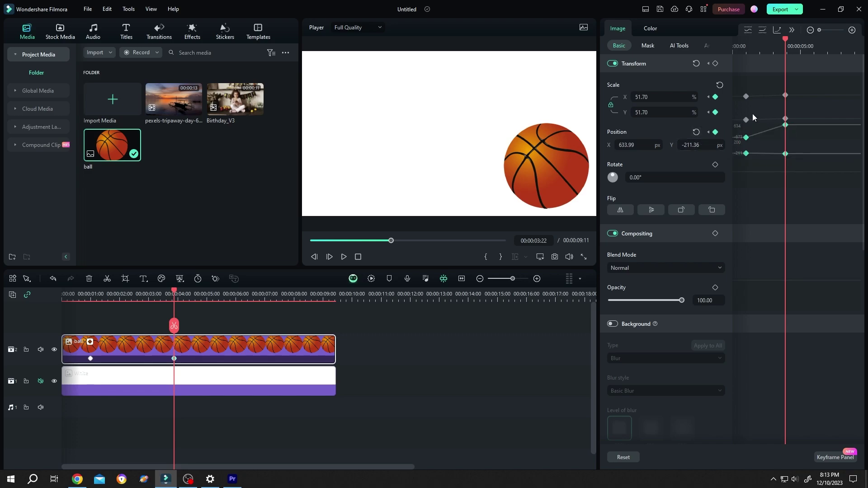
drag(739, 85, 742, 159)
drag(815, 140, 740, 132)
drag(176, 294, 175, 325)
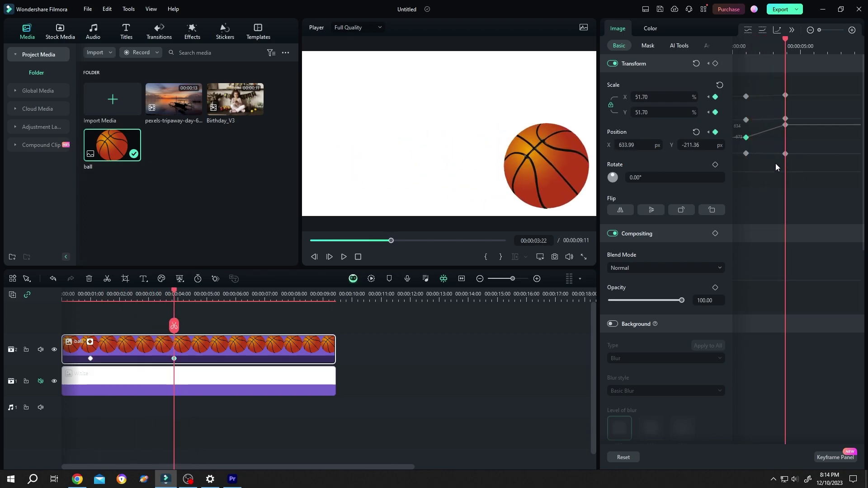
Step: Raise the ball's second Y-position keyframe in the keyframe graph to a Y position of about 97 px
click(786, 154)
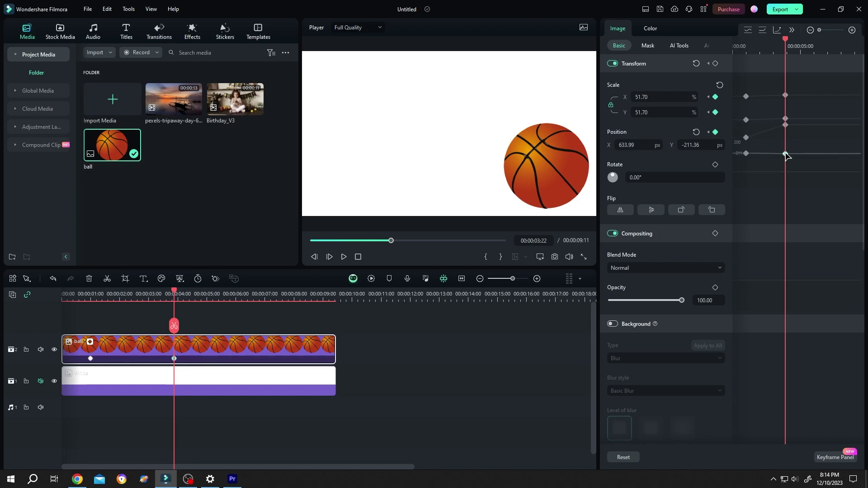
mouse_move(786, 154)
mouse_down()
mouse_move(786, 139)
mouse_move(785, 149)
mouse_up()
drag(786, 143, 785, 144)
Step: Move the ball's second Y-scale keyframe in the graph to just past 00:00:05:00, lowering its scale to about 15%
click(786, 96)
drag(787, 110, 785, 120)
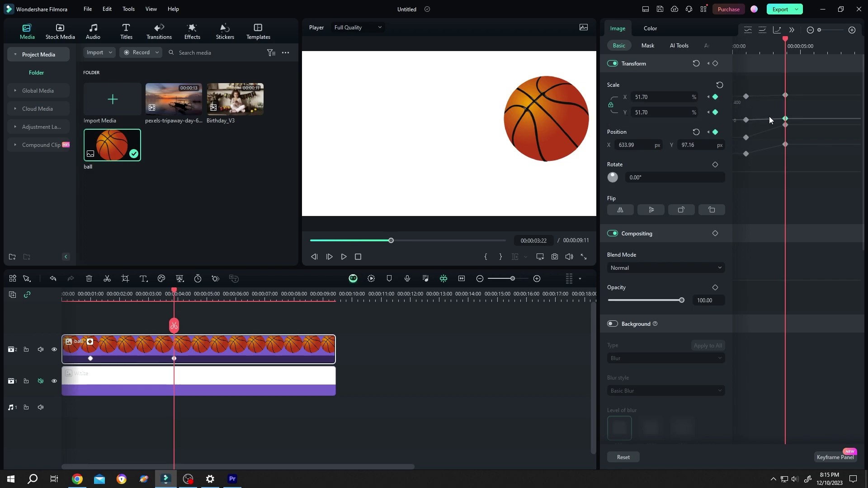
drag(787, 120, 815, 121)
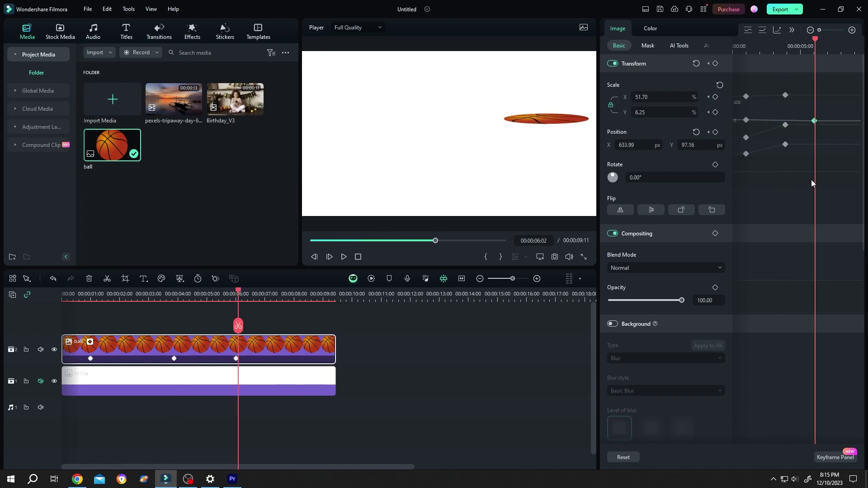
drag(814, 121, 805, 121)
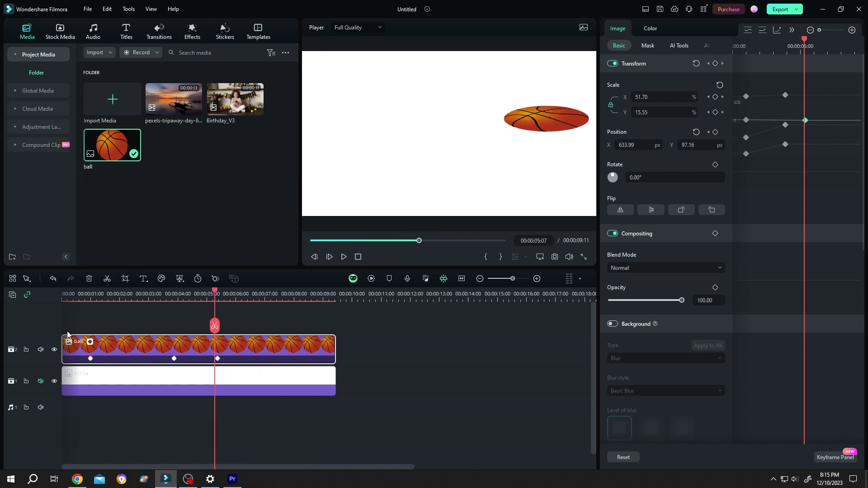
Step: Play back the ball animation from before its first keyframe to check the separately timed vertical scaling
click(84, 296)
key(space)
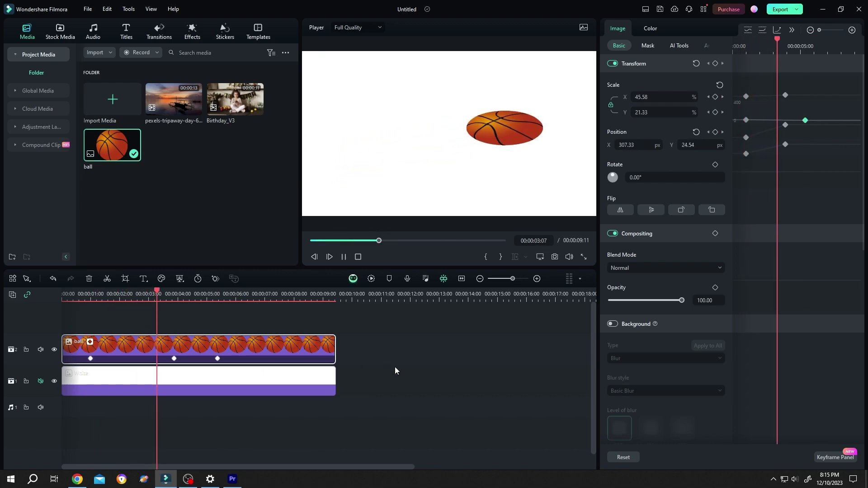
key(space)
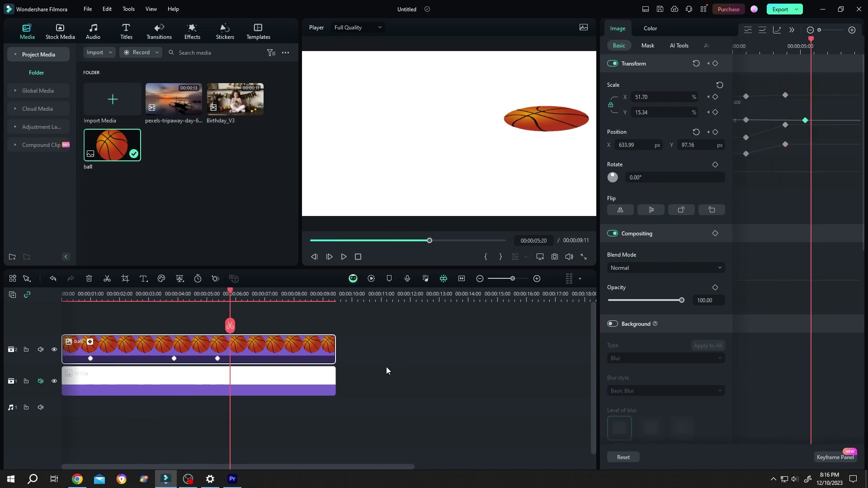
Step: Apply Ease in to the ball's first Y-position keyframe, bend its curve upward, and apply Ease out to the second Y-position keyframe
right_click(746, 154)
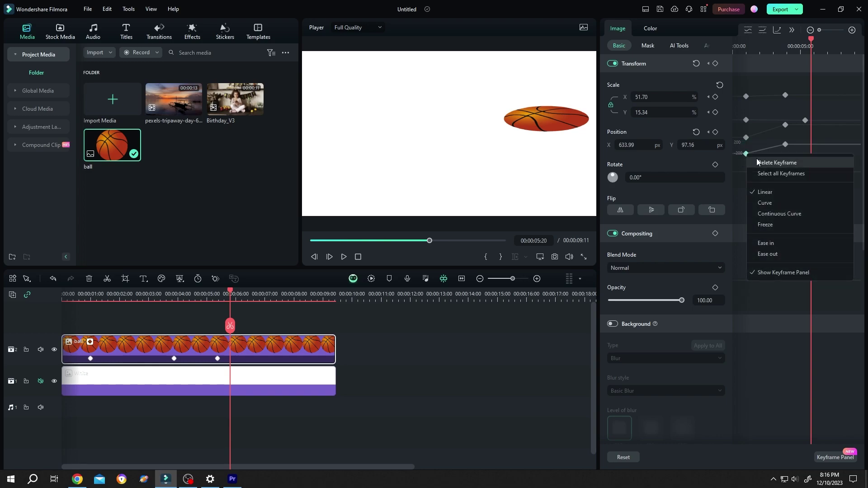
click(793, 244)
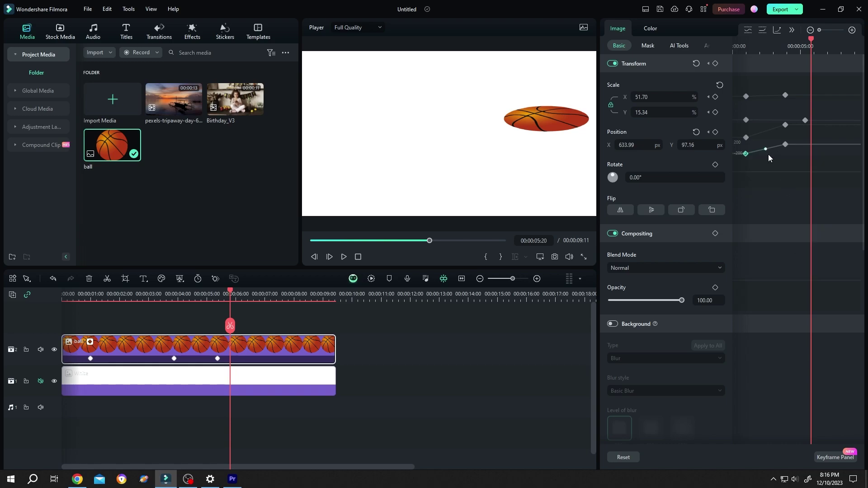
mouse_move(765, 149)
mouse_down()
mouse_move(769, 163)
mouse_move(766, 137)
mouse_up()
right_click(785, 148)
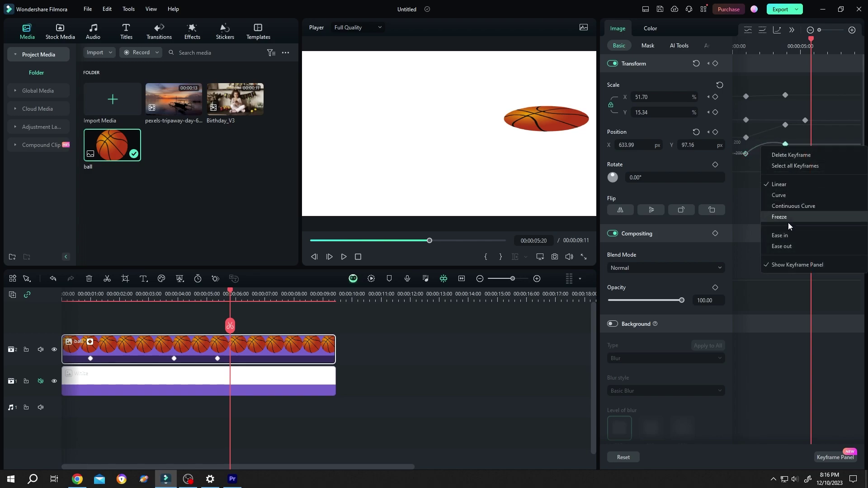
click(787, 247)
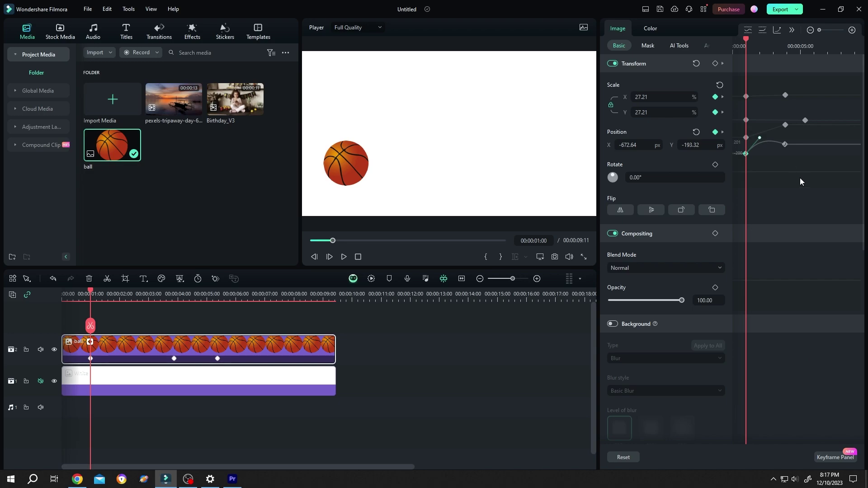
Step: Close the Keyframe Panel, enlarge the preview area, and play back the eased ball animation
click(834, 458)
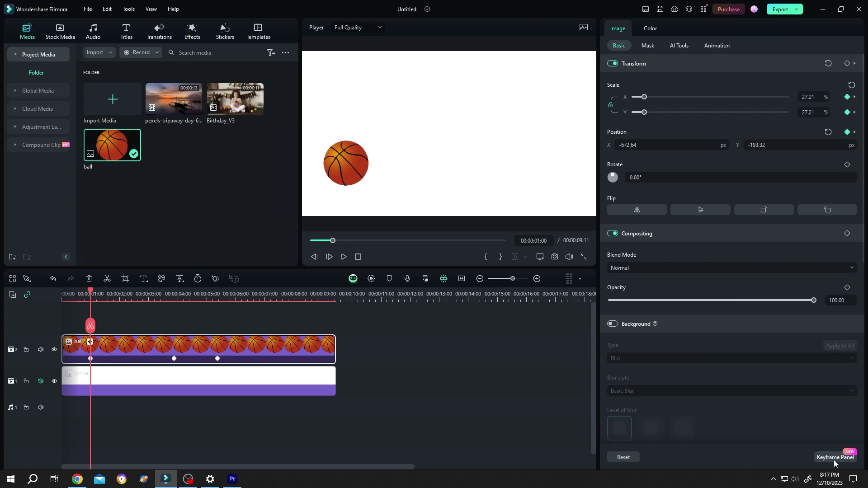
drag(600, 209, 691, 210)
key(space)
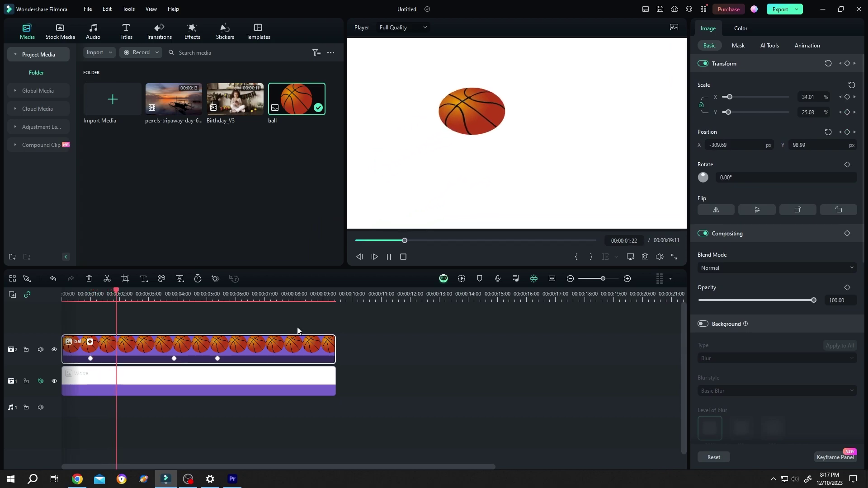